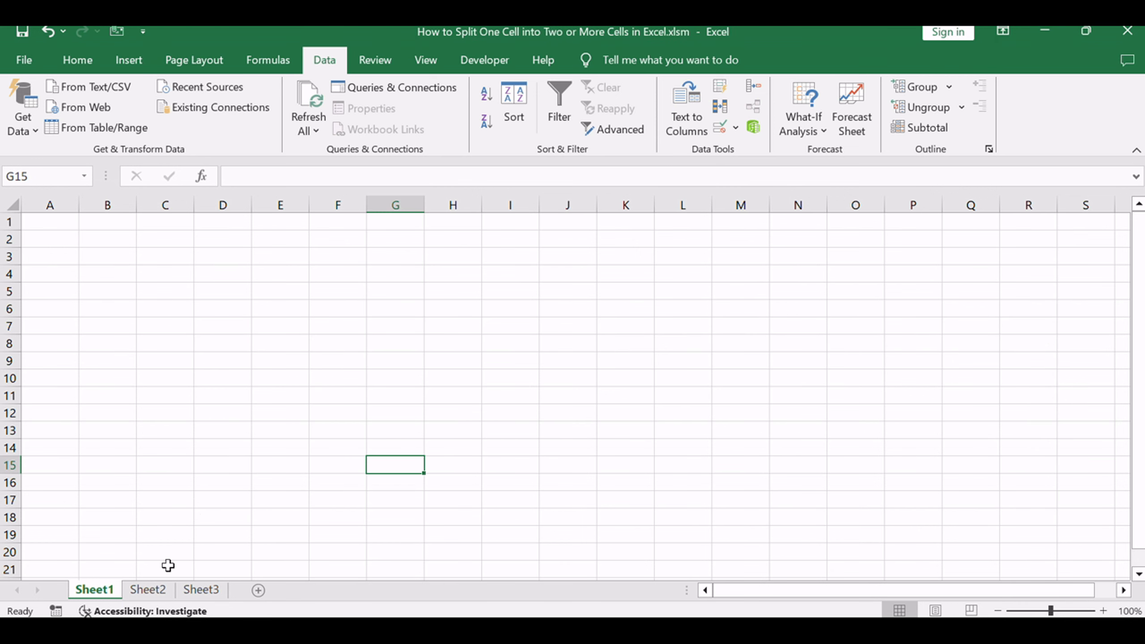
# Open Sheet2 and read the Method 1 notes on splitting one cell using Text to Columns
pyautogui.click(148, 589)
pyautogui.click(903, 387)
pyautogui.moveTo(884, 289); pyautogui.dragTo(1069, 289)
pyautogui.click(1001, 320)
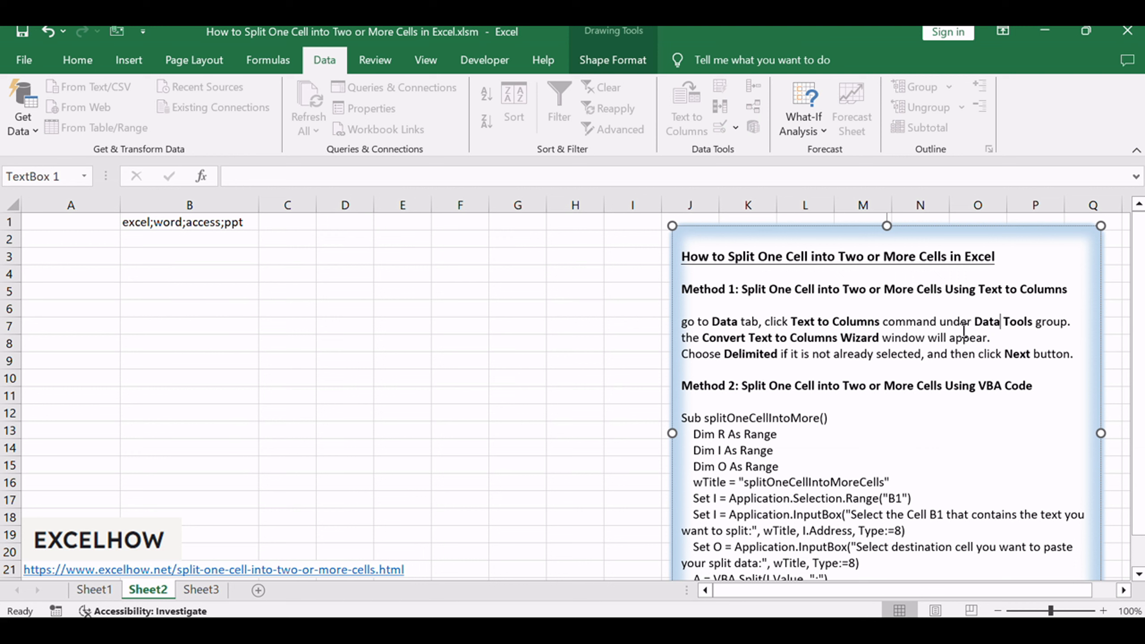
pyautogui.click(373, 341)
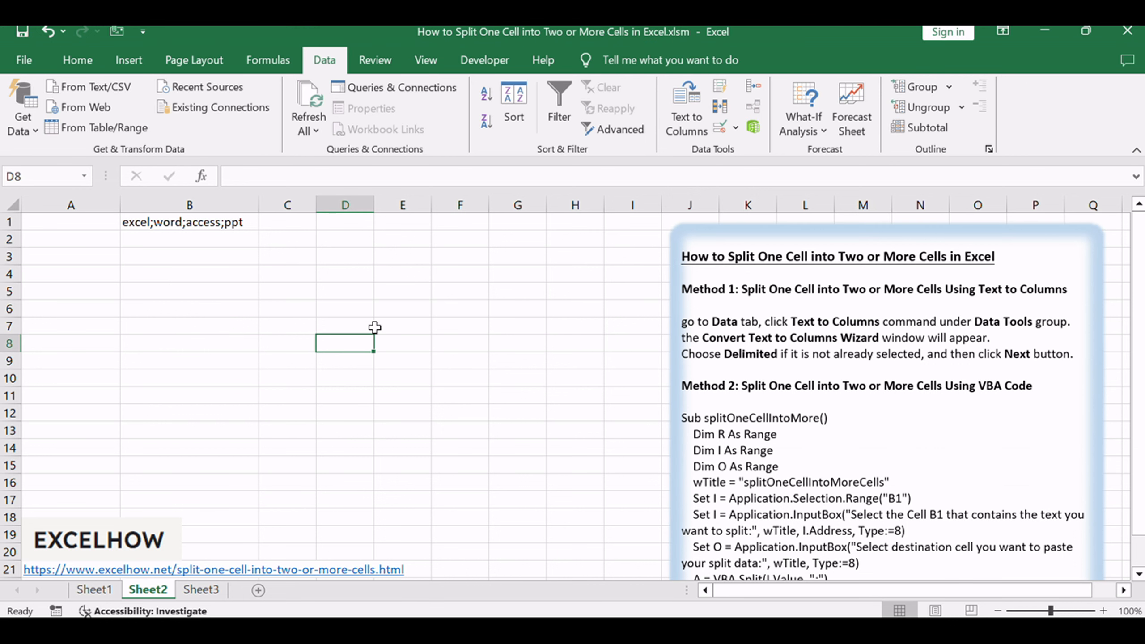
# Start Text to Columns on cell B1 with Delimited as the original data type
pyautogui.click(253, 313)
pyautogui.click(163, 221)
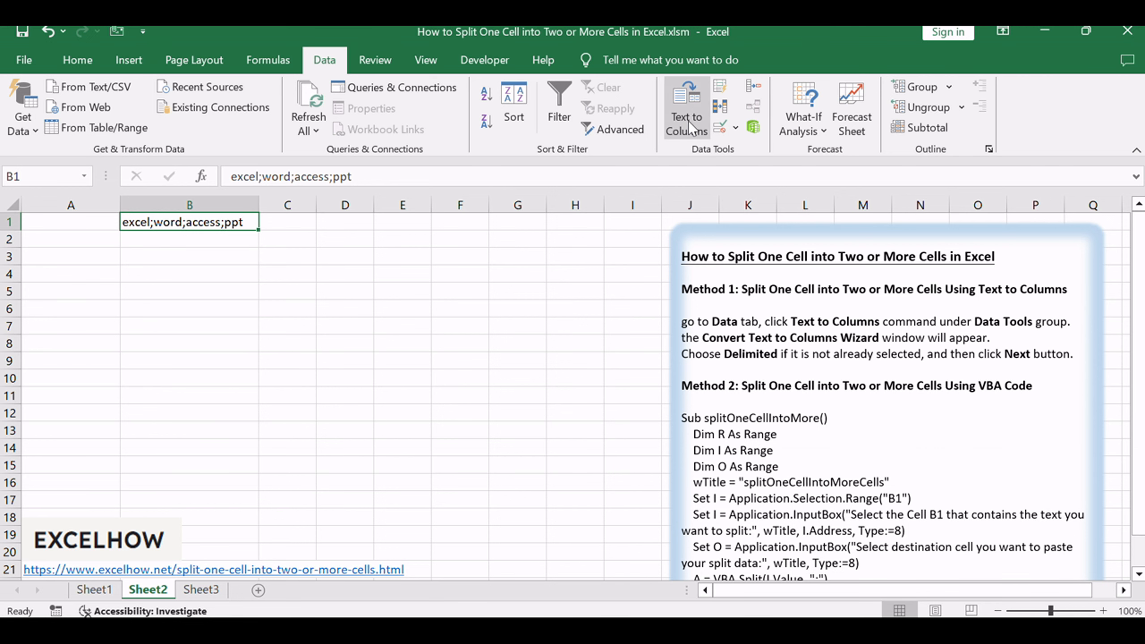
pyautogui.click(690, 101)
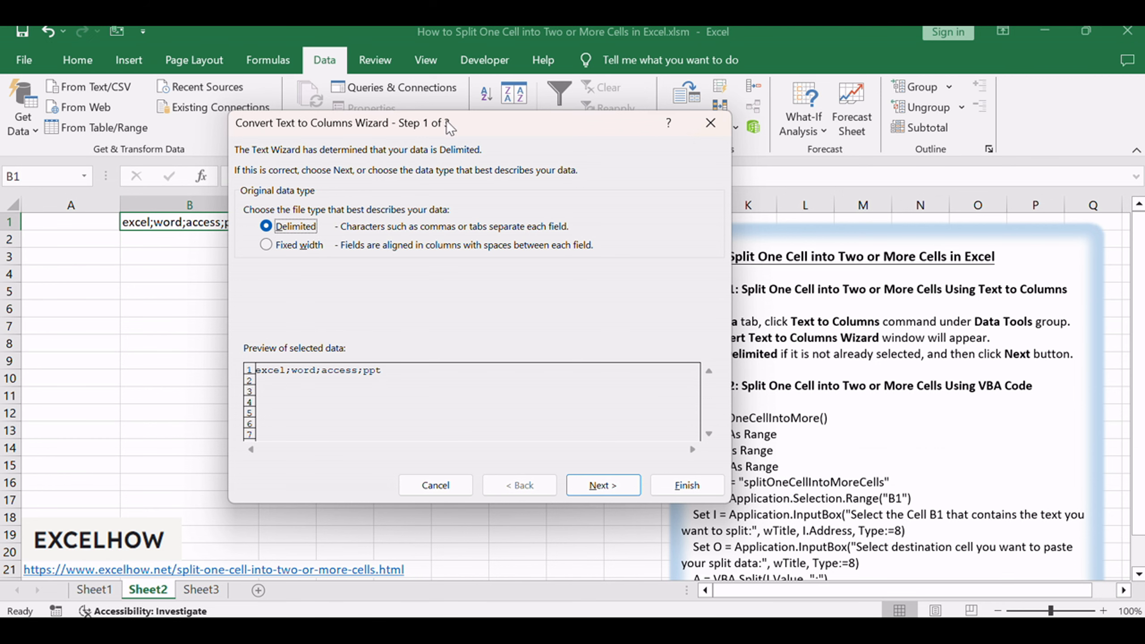
pyautogui.moveTo(510, 122); pyautogui.dragTo(438, 150)
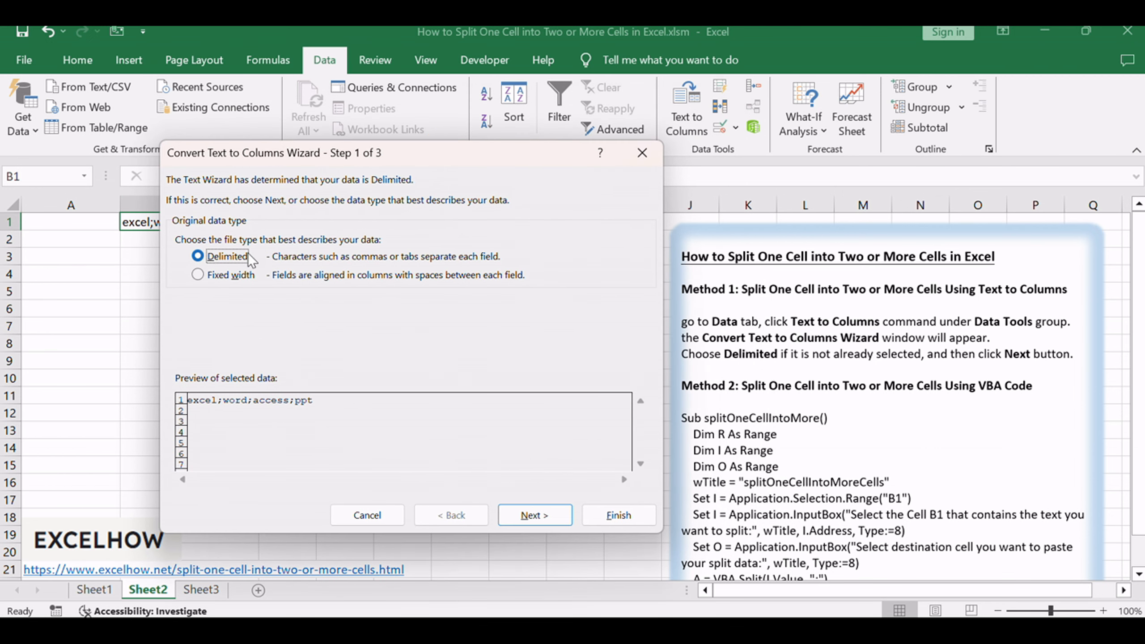
pyautogui.click(556, 515)
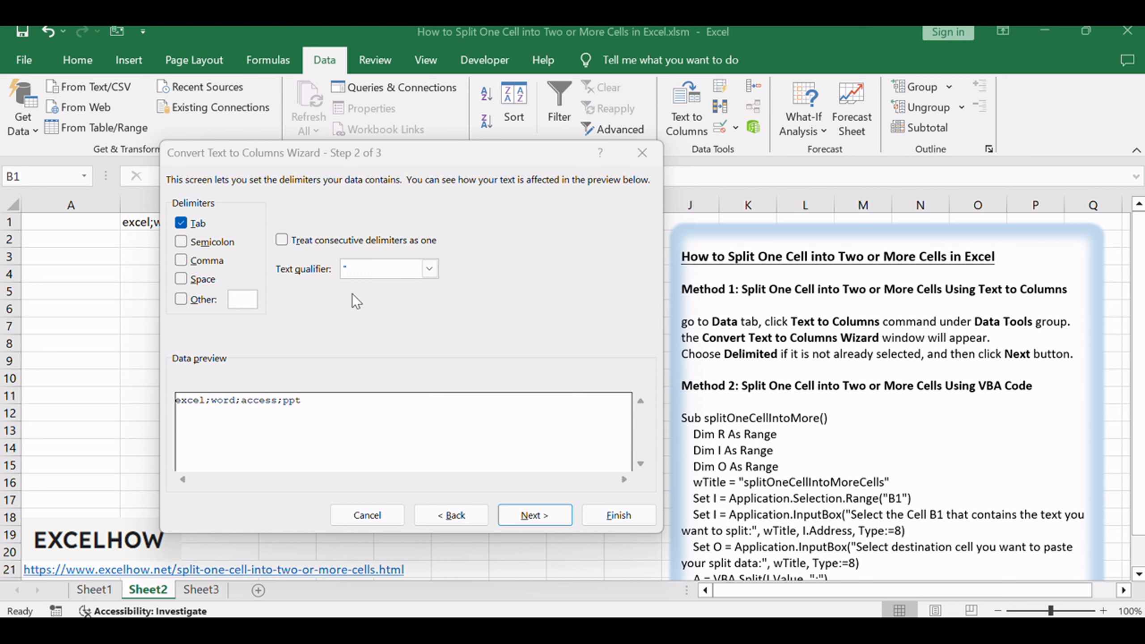
# Set Semicolon as the only delimiter, turning Tab off, and continue to the column format settings
pyautogui.click(326, 157)
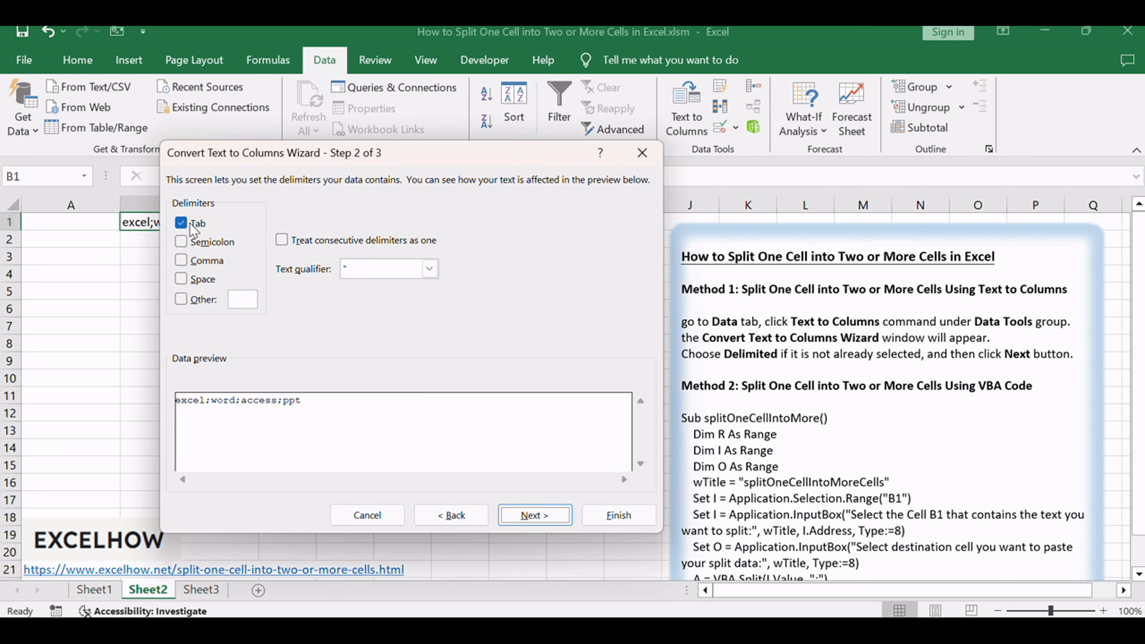
pyautogui.click(189, 243)
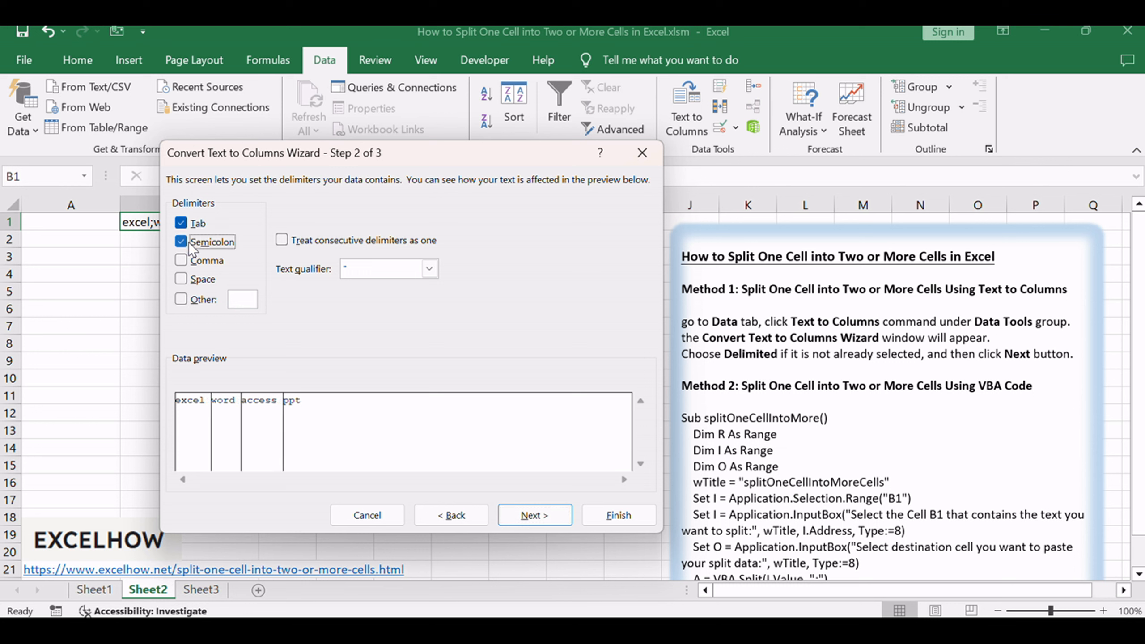
pyautogui.click(195, 224)
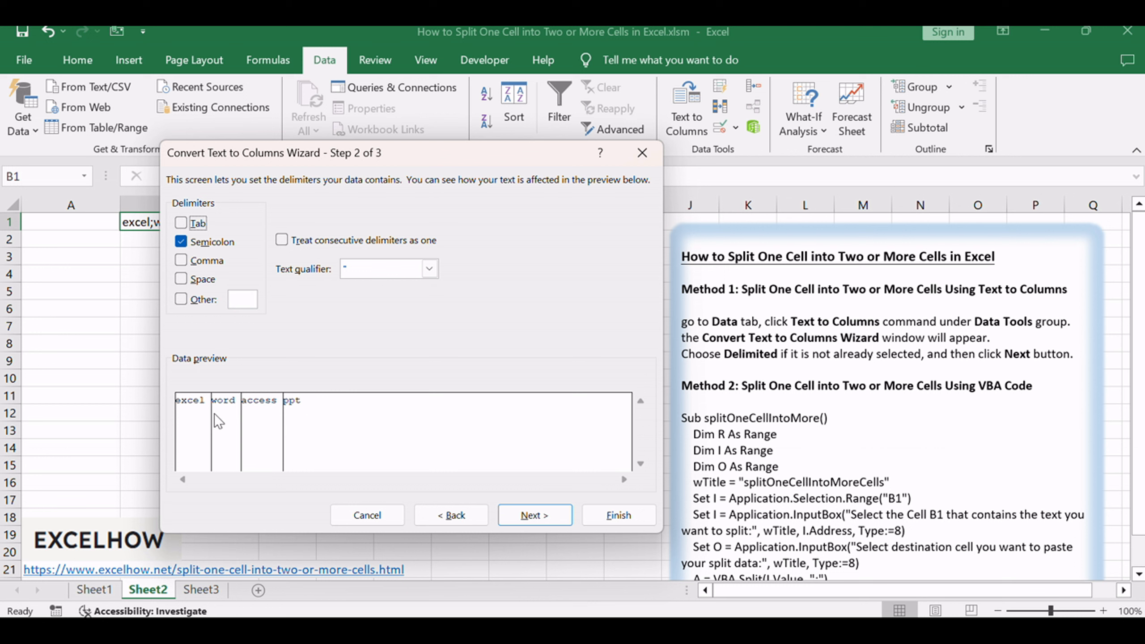
pyautogui.click(543, 516)
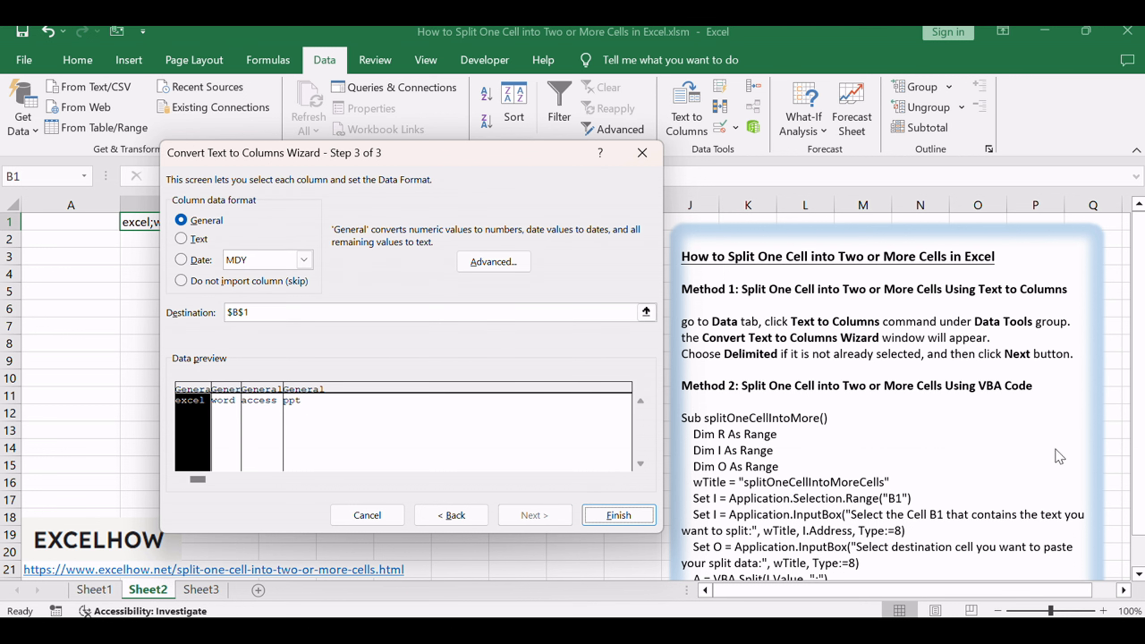
# Set the destination of the split data to $D$1 and finish the conversion
pyautogui.click(618, 516)
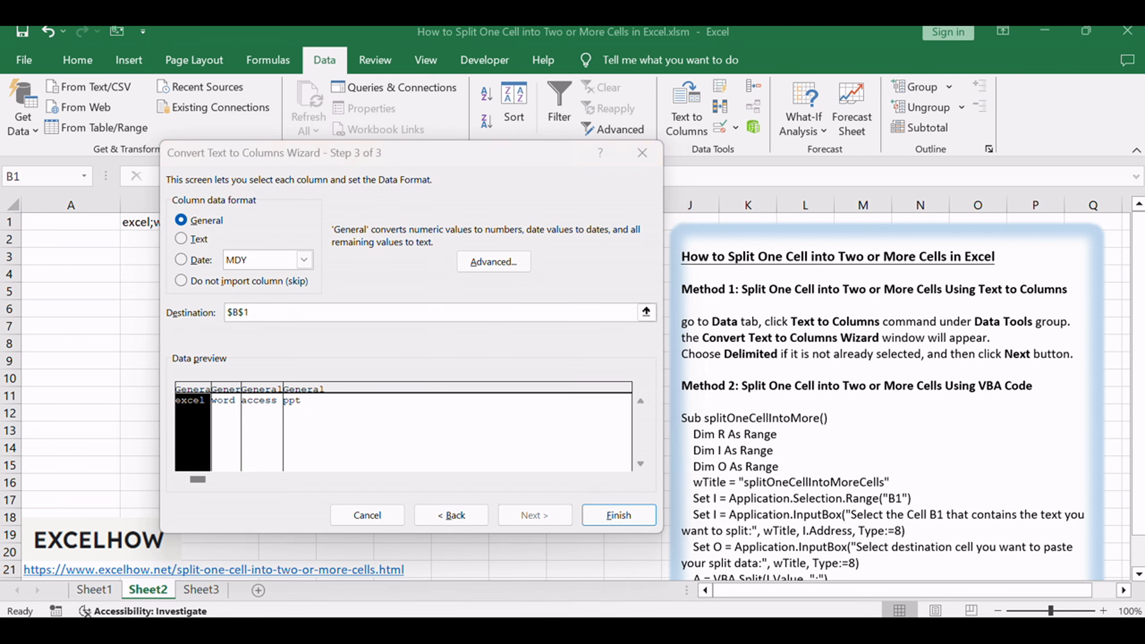
pyautogui.click(646, 312)
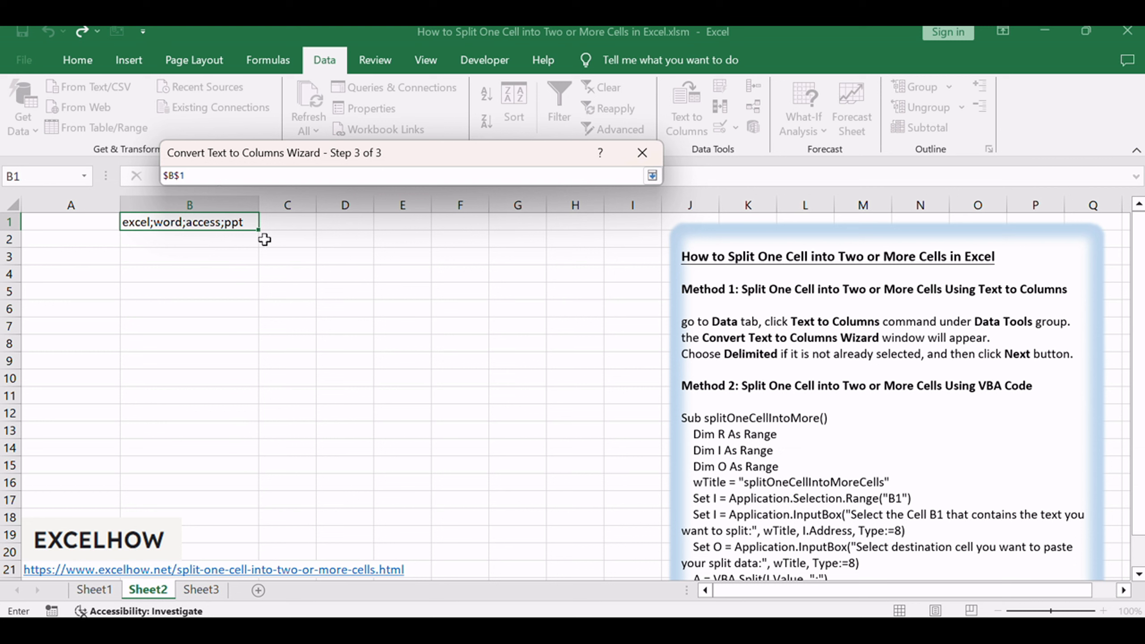
pyautogui.write('+')
pyautogui.click(341, 223)
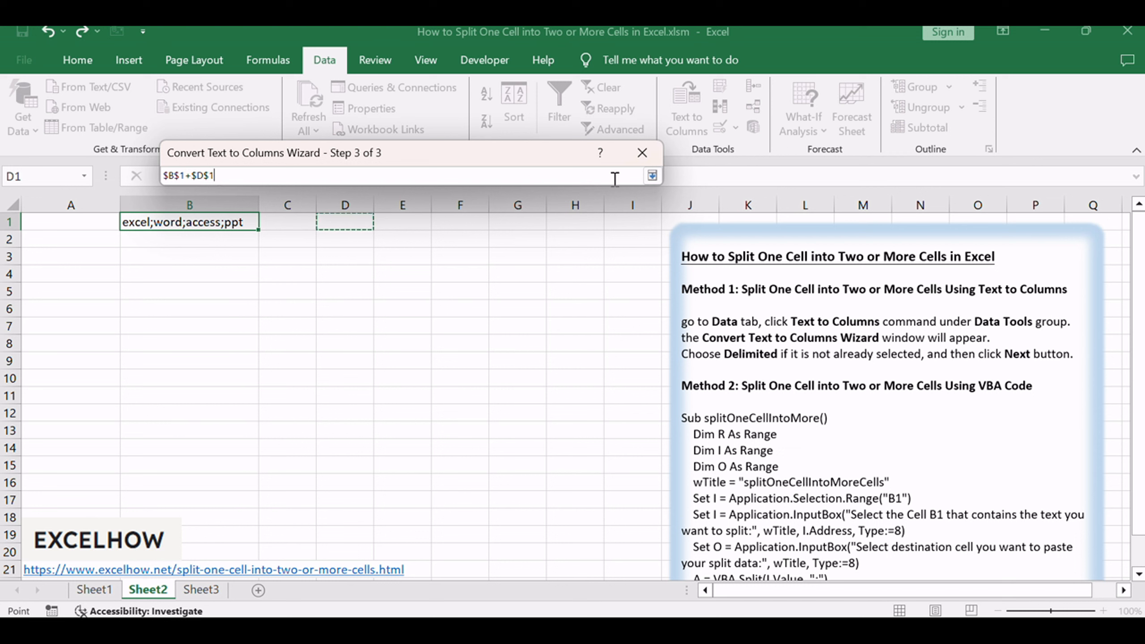
pyautogui.moveTo(191, 175); pyautogui.dragTo(163, 174)
pyautogui.press('BackSpace')
pyautogui.click(649, 176)
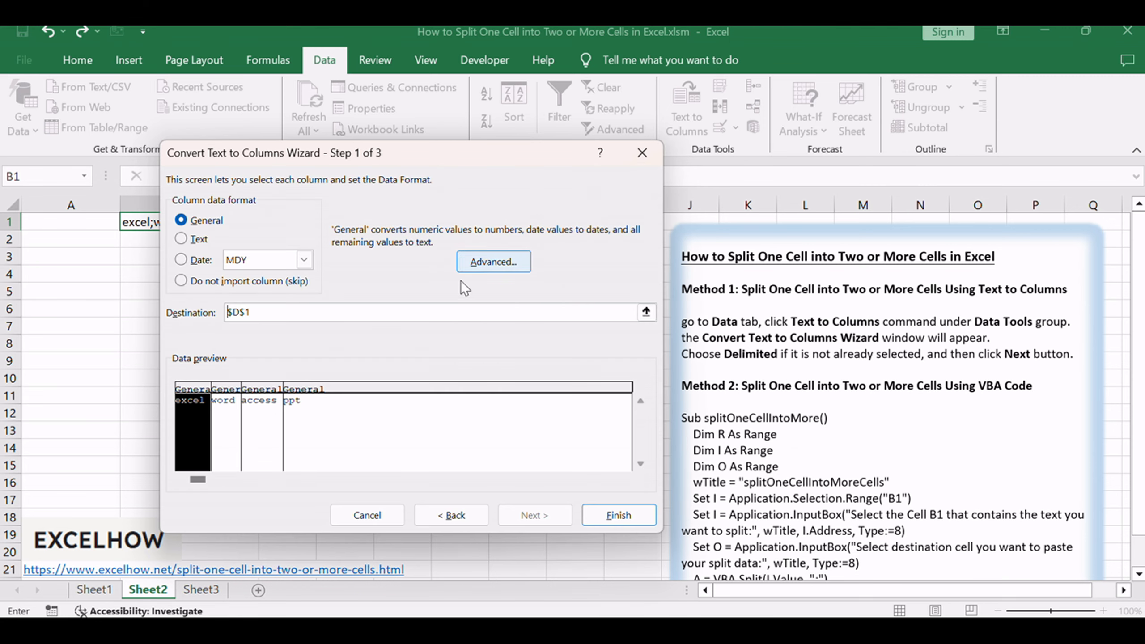
pyautogui.click(629, 515)
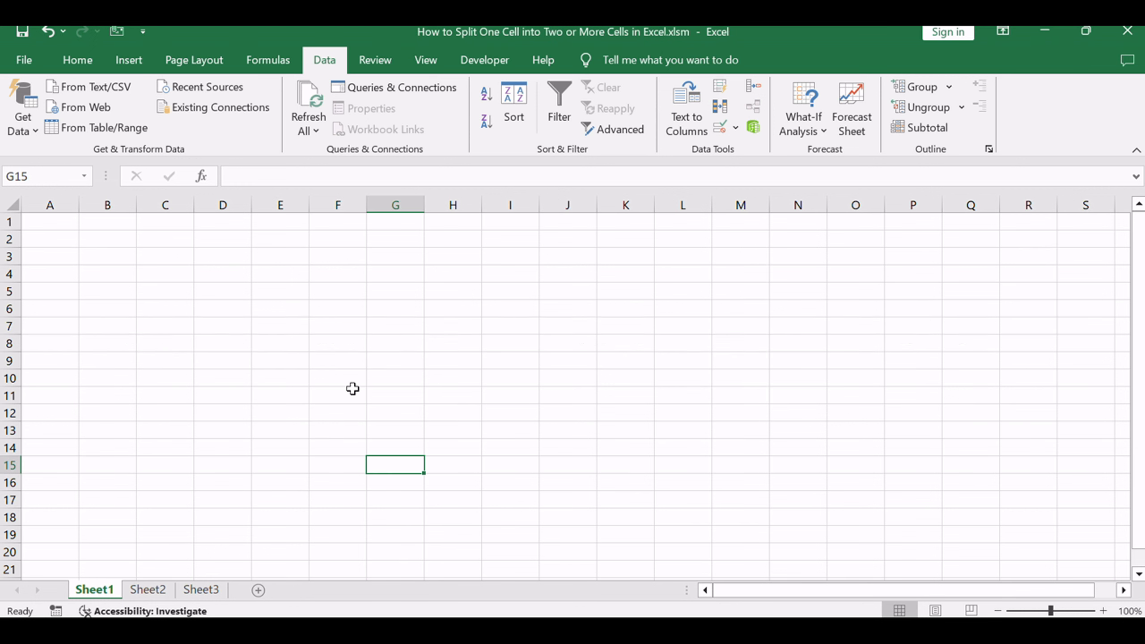
# Return to Sheet2 and read the Method 2 notes on splitting one cell using VBA code
pyautogui.click(148, 590)
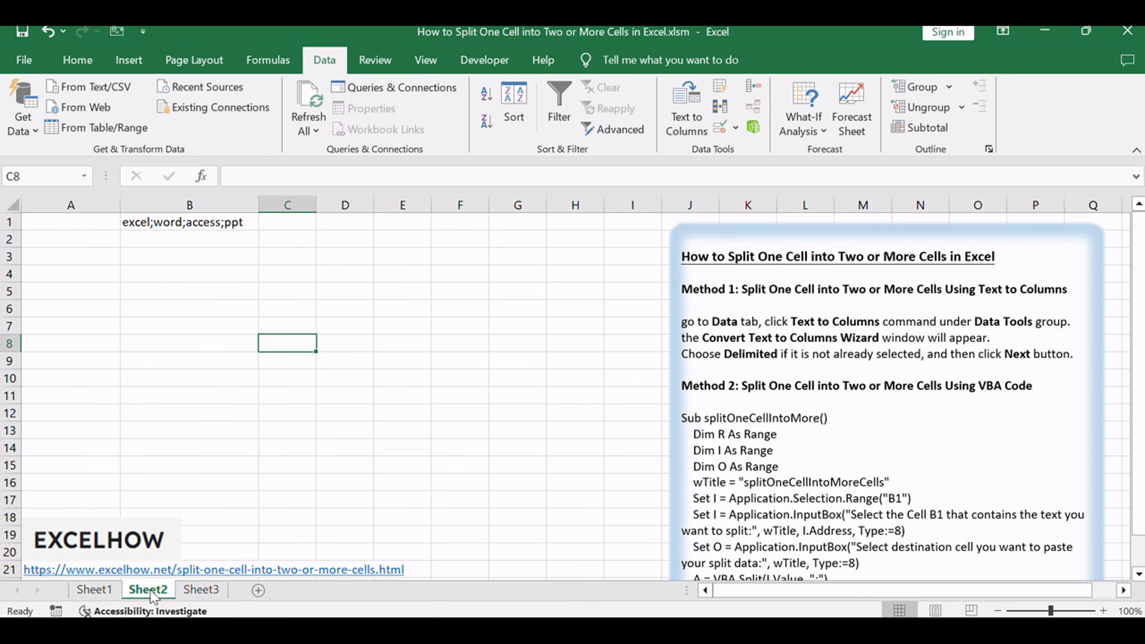
pyautogui.click(863, 427)
pyautogui.moveTo(898, 384); pyautogui.dragTo(1032, 386)
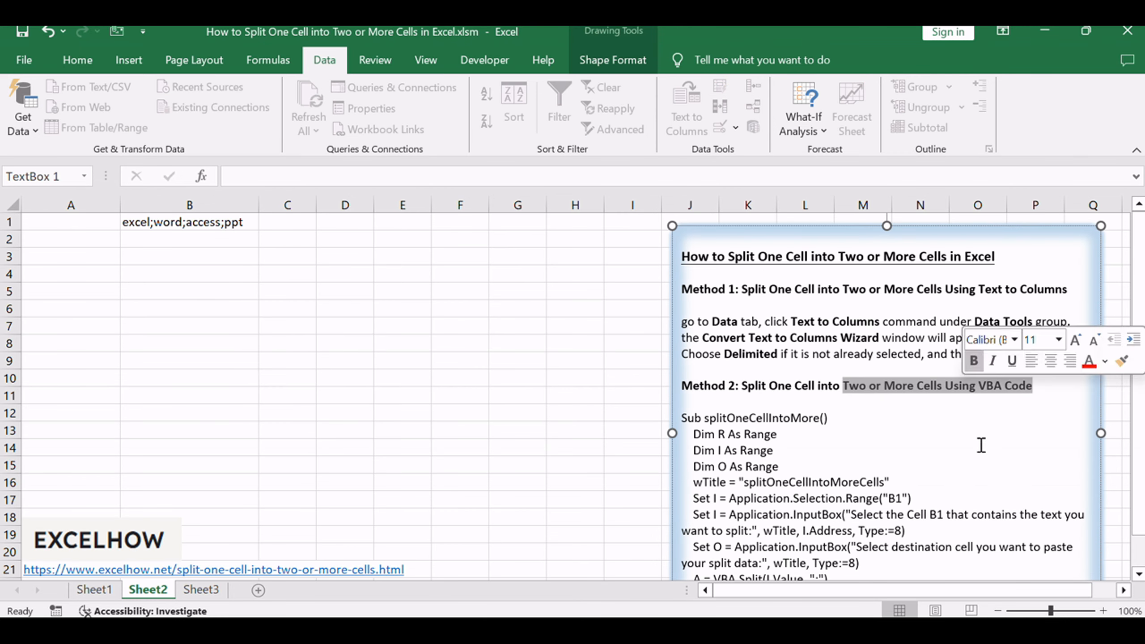
pyautogui.click(964, 450)
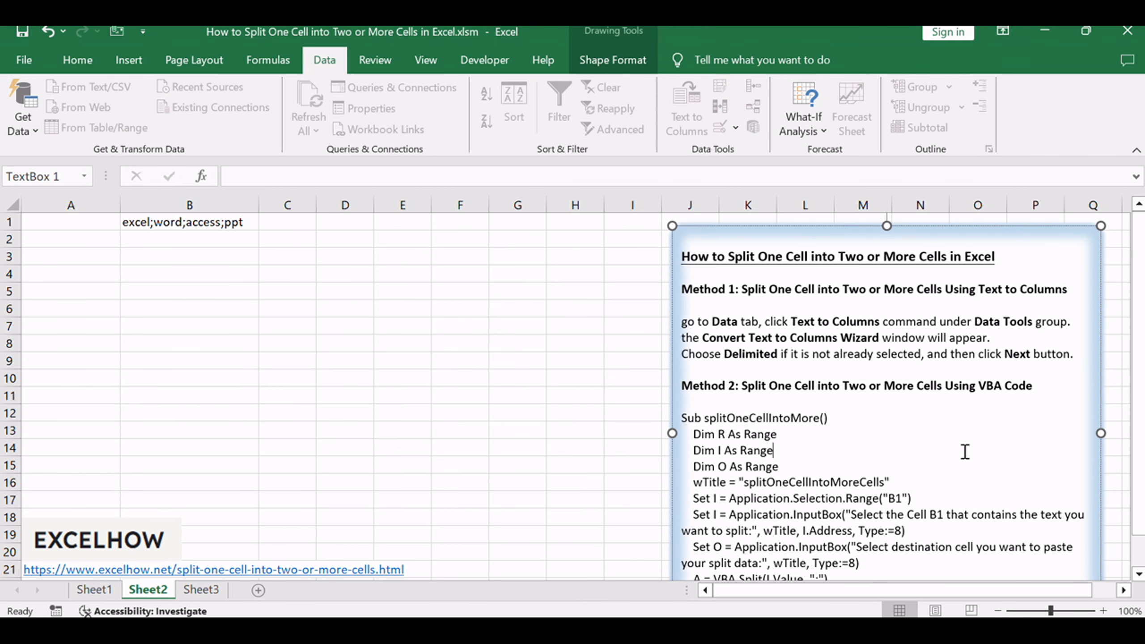
pyautogui.click(287, 430)
# Open the Visual Basic editor and insert a new module into the workbook's VBA project
pyautogui.click(485, 60)
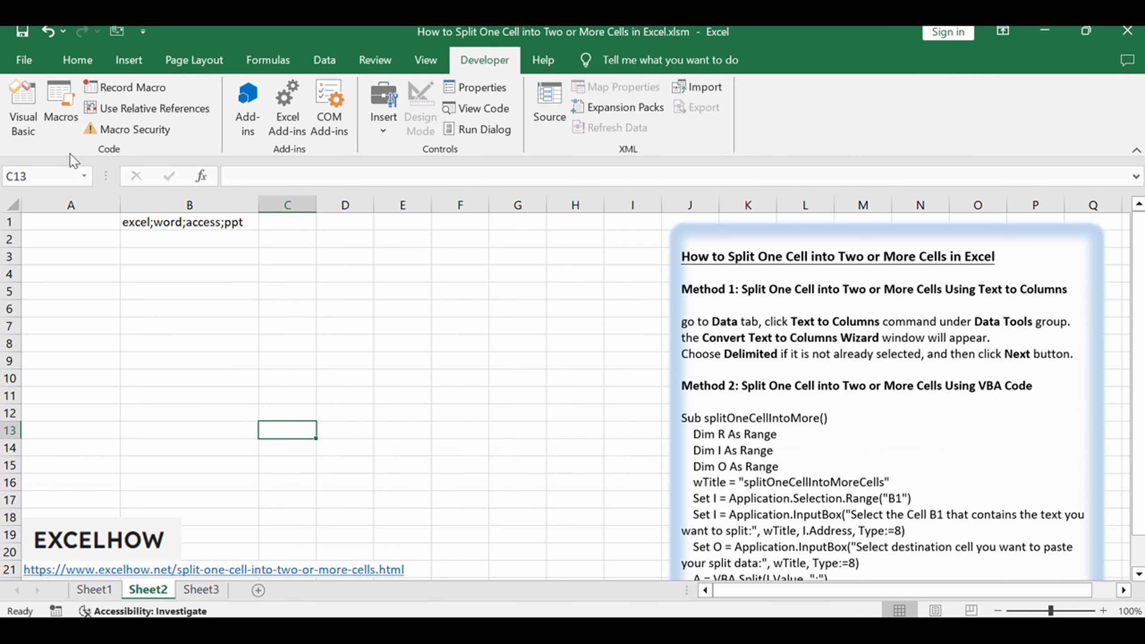
pyautogui.click(16, 117)
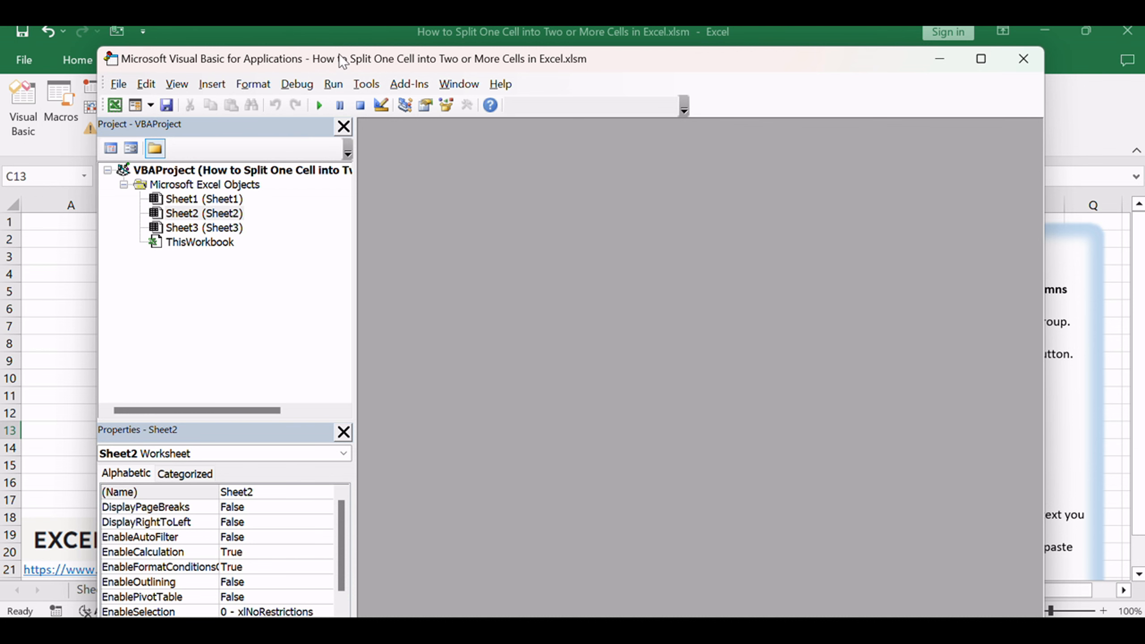
pyautogui.moveTo(343, 62); pyautogui.dragTo(372, 96)
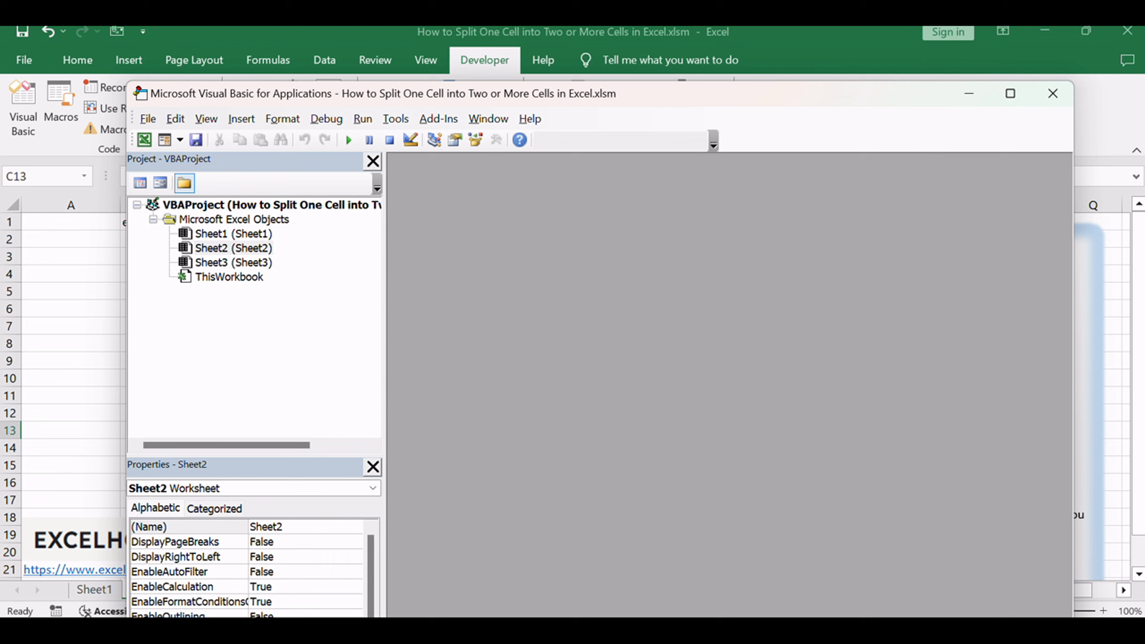
pyautogui.click(228, 343)
pyautogui.rightClick(237, 331)
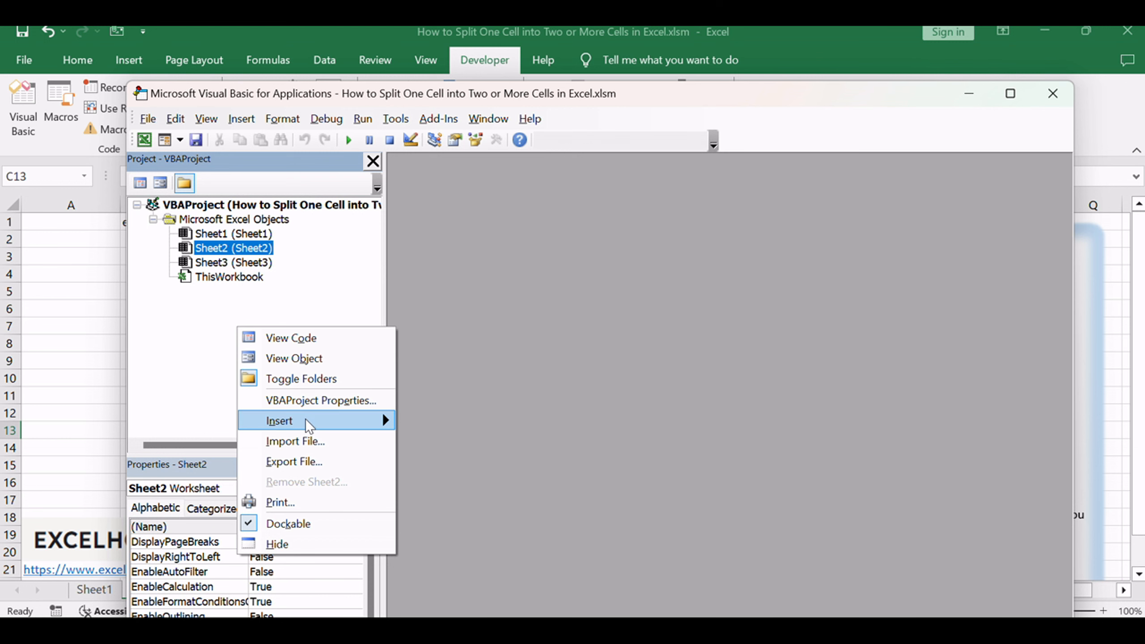
pyautogui.moveTo(309, 426)
pyautogui.click(455, 441)
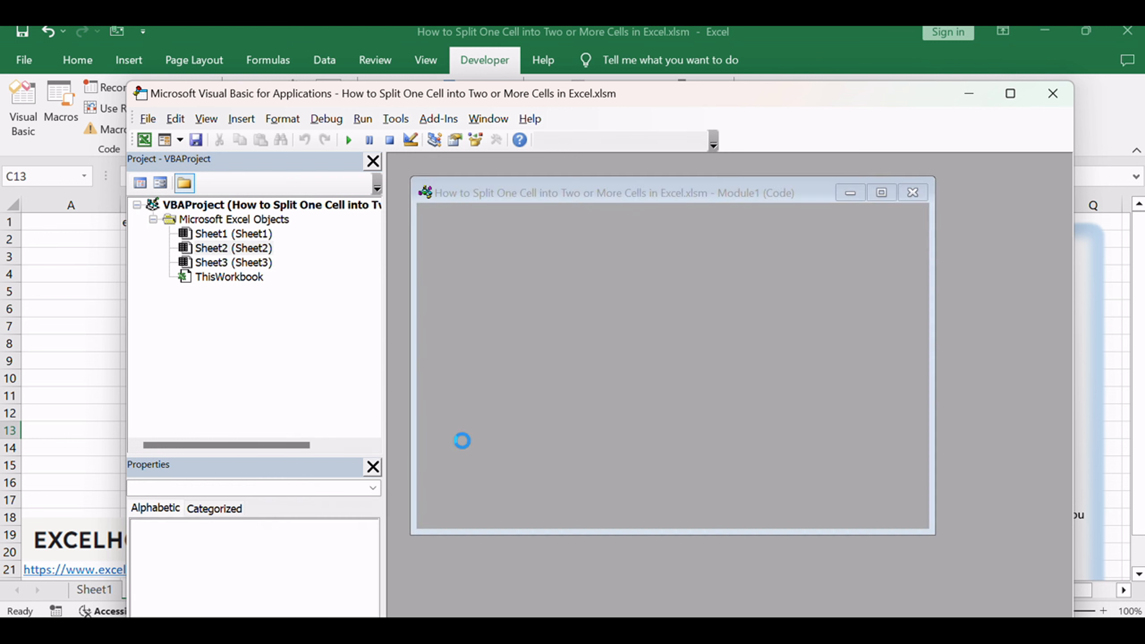
# Enter the splitOneCellIntoMore macro from the Method 2 notes into the new module, splitting at ";" and transposing the results
pyautogui.click(496, 317)
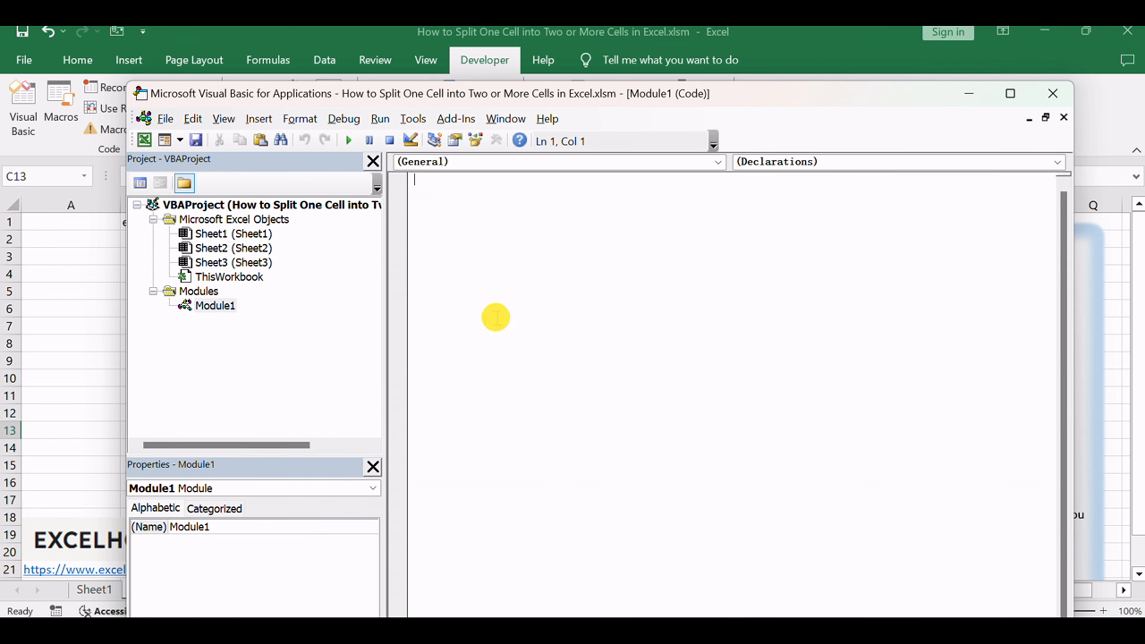
pyautogui.click(225, 308)
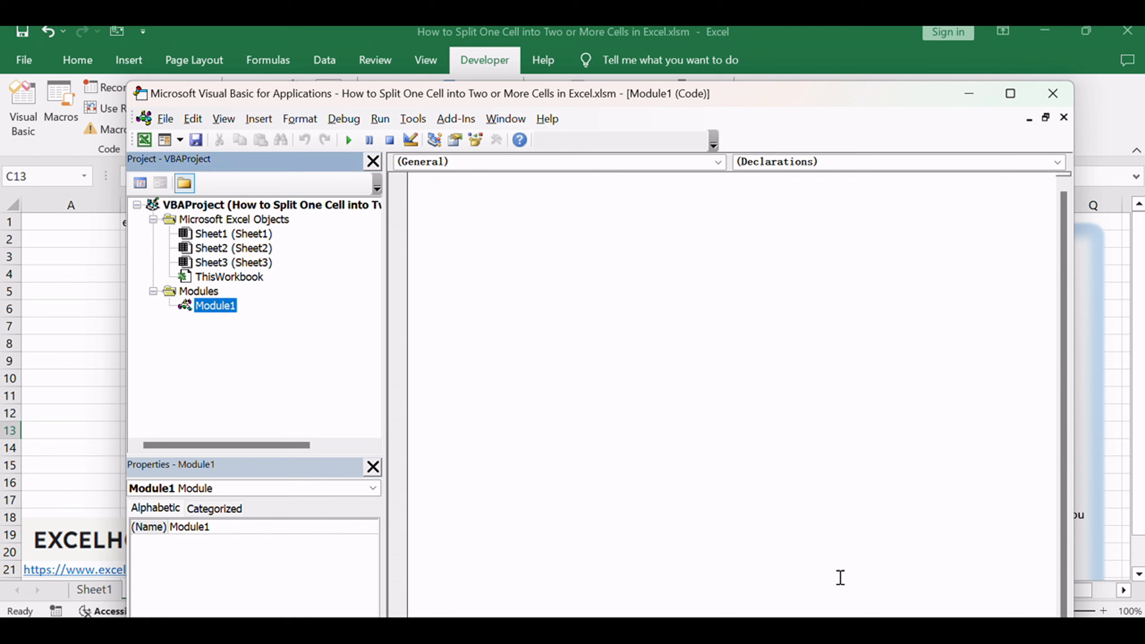
pyautogui.click(568, 354)
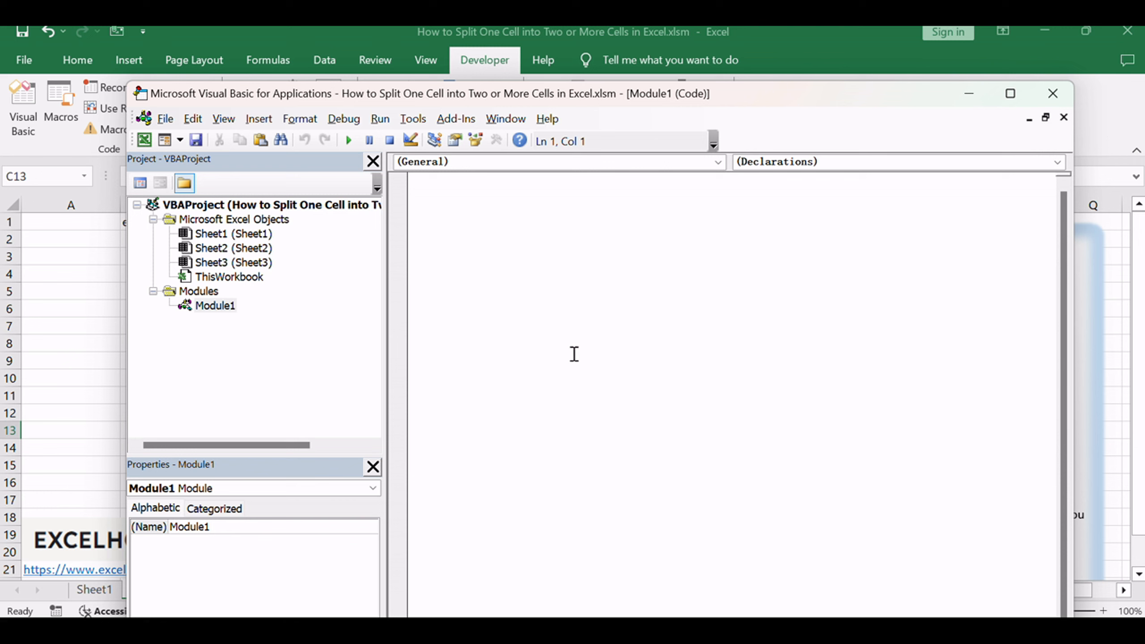
pyautogui.write('Sub splitOneCellIntoMore()     Dim R As Range     Dim I As Range     Dim O As Range     wTitle = "splitOneCellIntoMoreCells"     Set I = Application.Selection.Range("B1")     Set I = Application.InputBox("Select the Cell B1 that contains the text you want to split:", wTitle, I.Address, Type:=8)     Set O = Application.InputBox("Select destination cell you want to paste your split data:", wTitle, Type:=8)     A = VBA.Split(I.Value, ";")     O.Resize(UBound(A) - LBound(A) + 1).Value = Application.Transpose(A) End Sub')
pyautogui.click(618, 322)
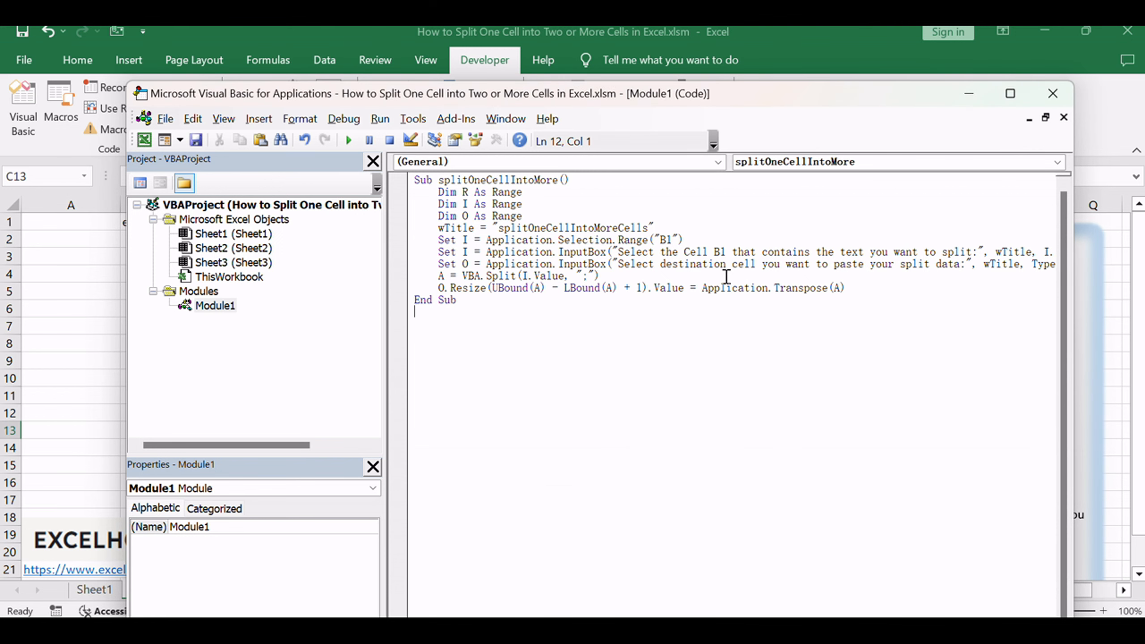
# Close the code editor and run the splitOneCellIntoMore macro on Sheet2
pyautogui.click(1052, 95)
pyautogui.click(228, 347)
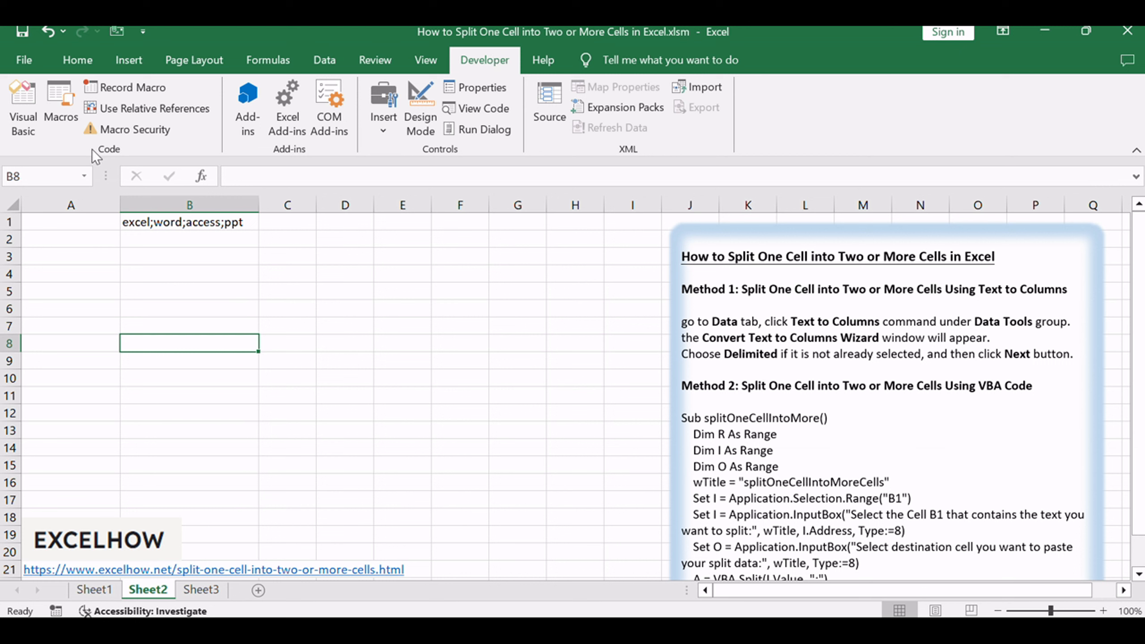
pyautogui.click(59, 98)
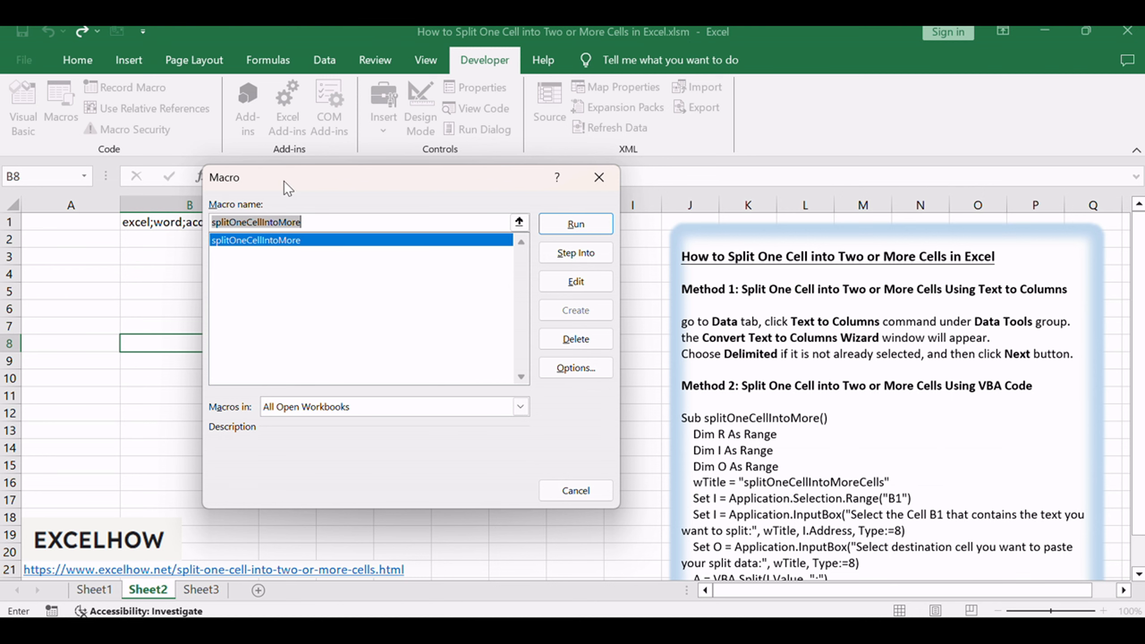
pyautogui.moveTo(280, 181); pyautogui.dragTo(300, 157)
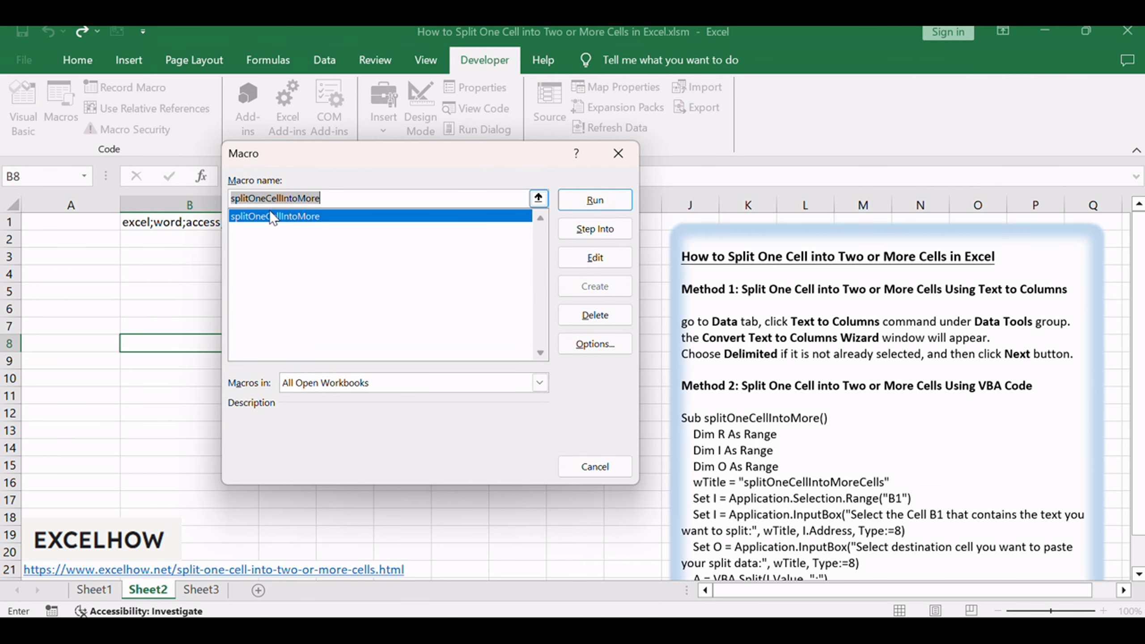
pyautogui.click(261, 217)
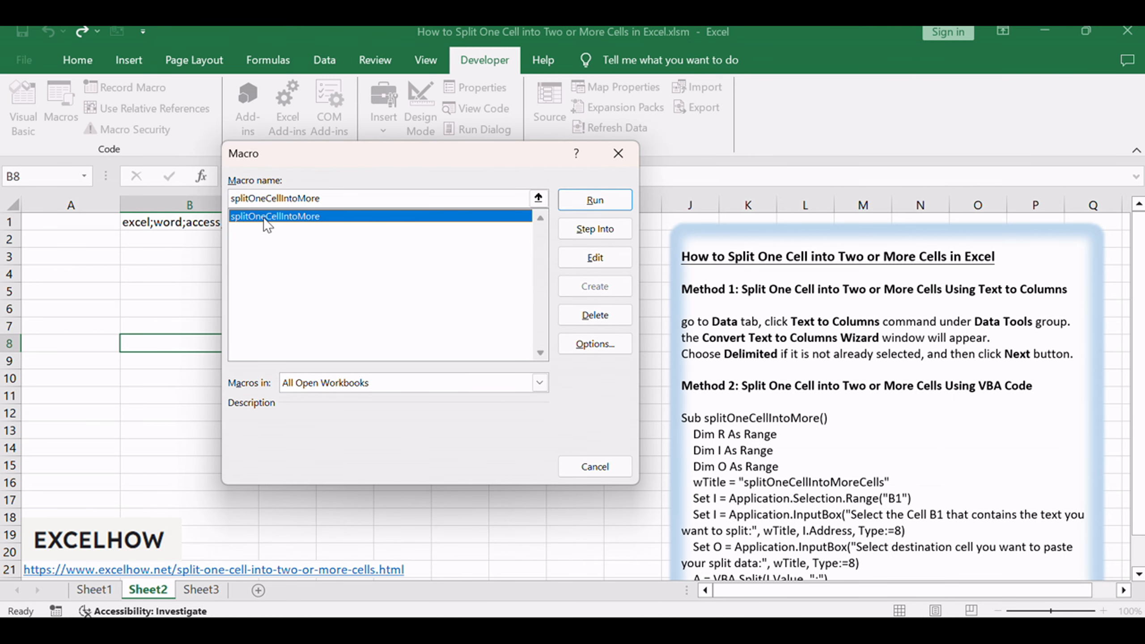
pyautogui.press('Return')
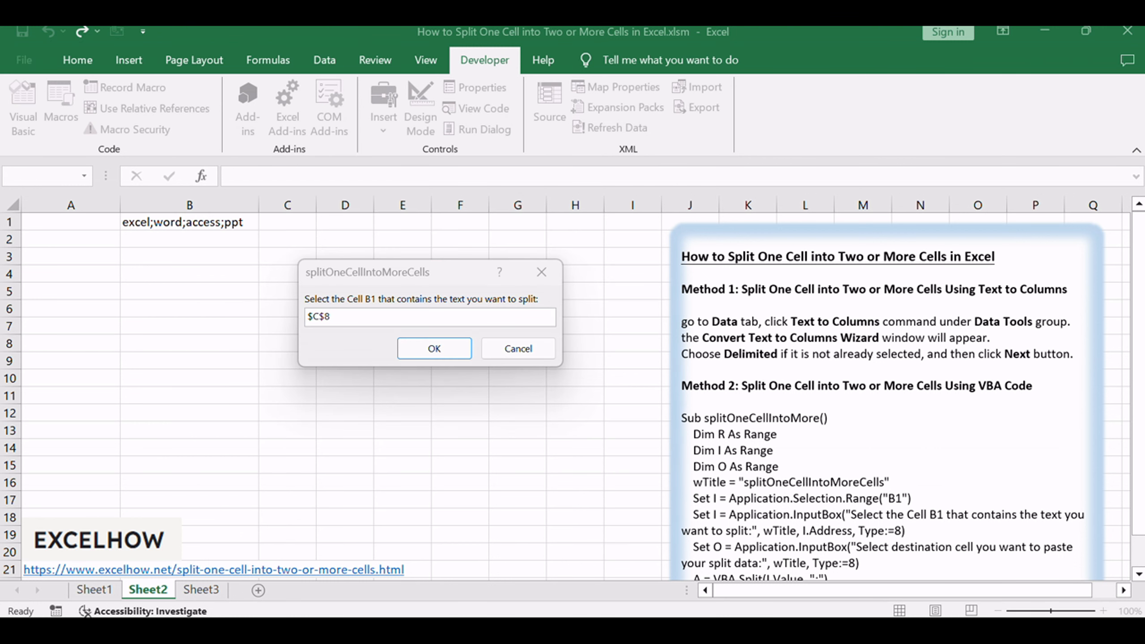
# Set cell B1 as the macro's source text to split and confirm it
pyautogui.click(446, 274)
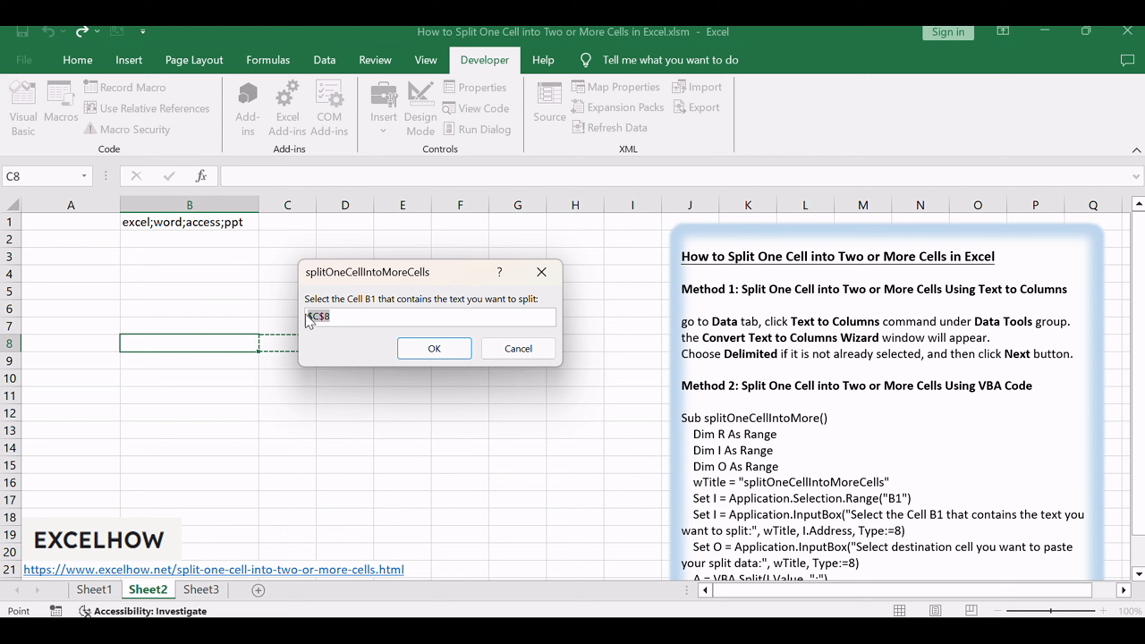
pyautogui.click(227, 225)
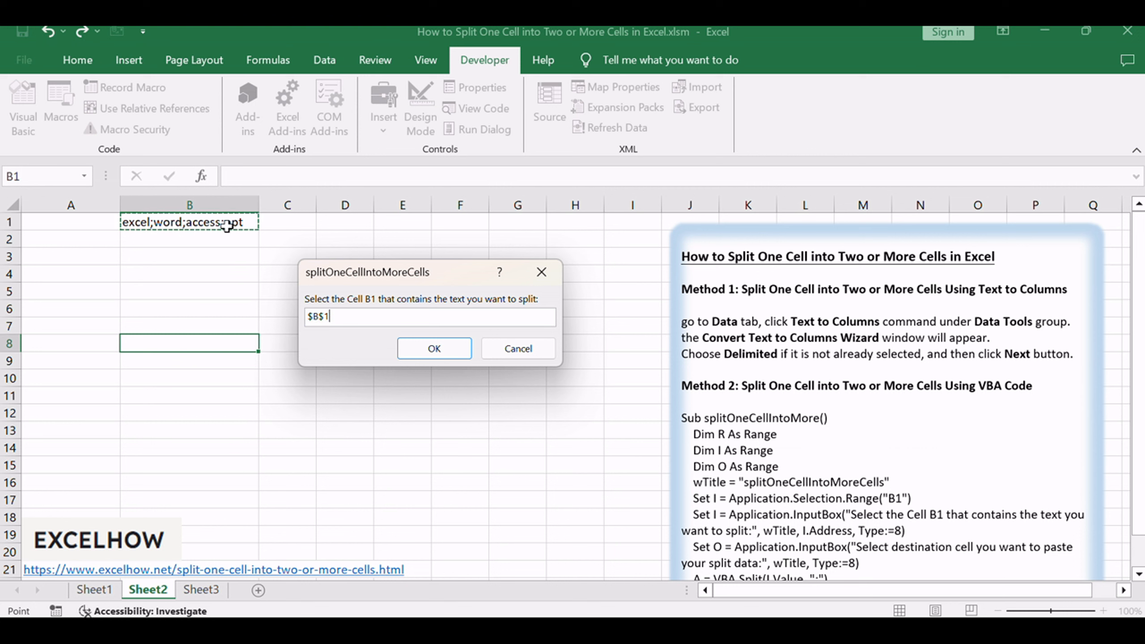
pyautogui.press('Return')
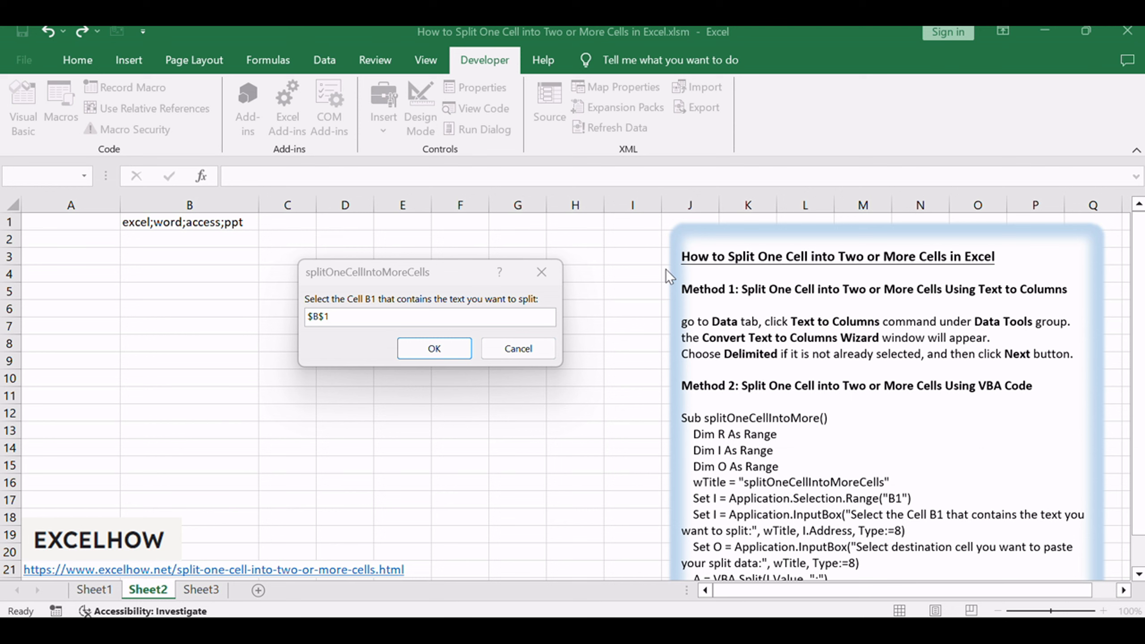
# Accept B1 as the macro's source, output the split text starting at cell C1, and check the results in C1:C4
pyautogui.click(417, 347)
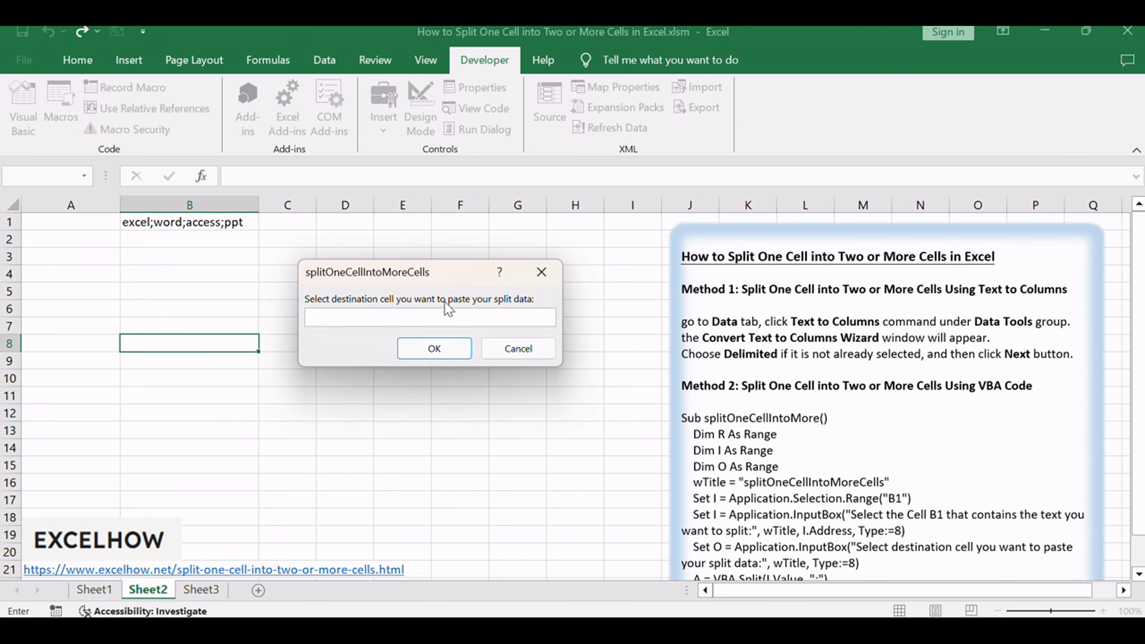
pyautogui.click(299, 226)
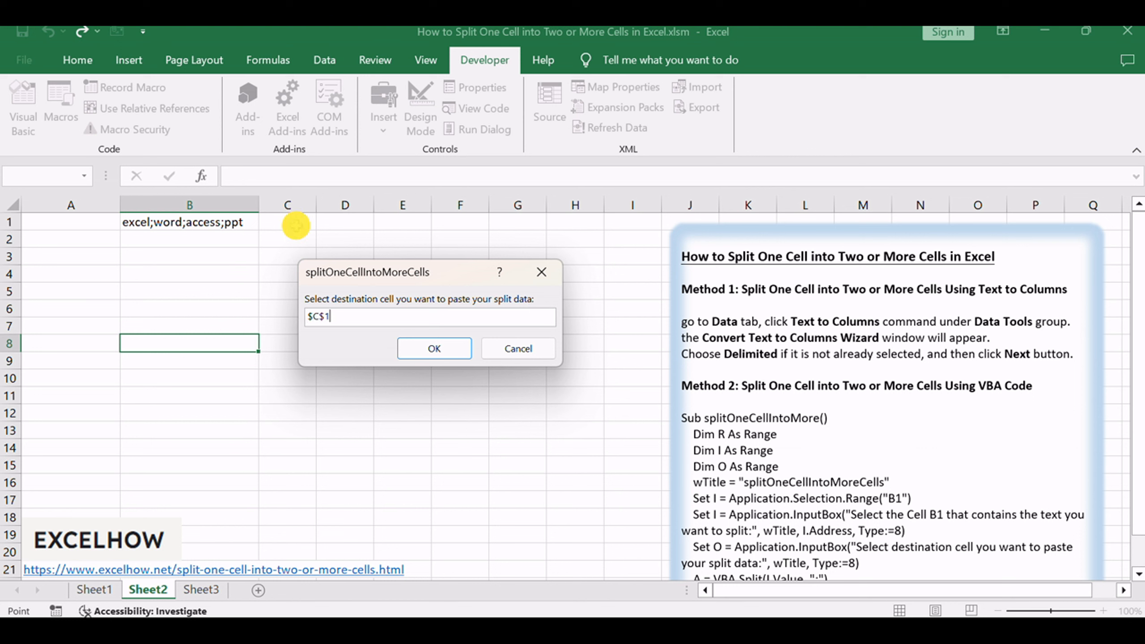
pyautogui.press('Return')
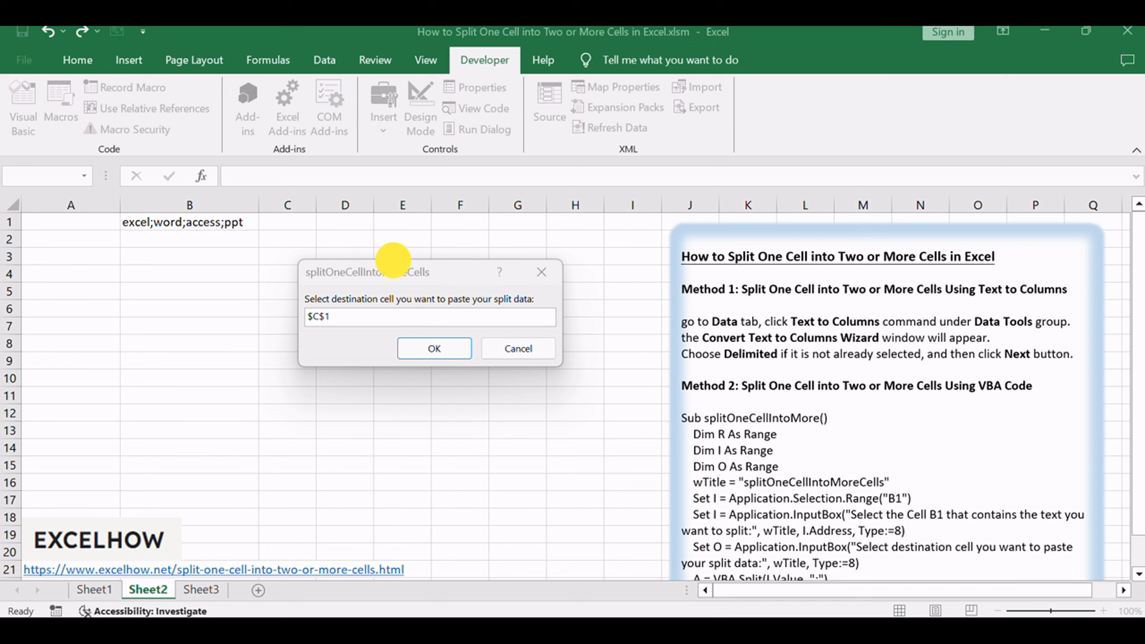
pyautogui.click(426, 351)
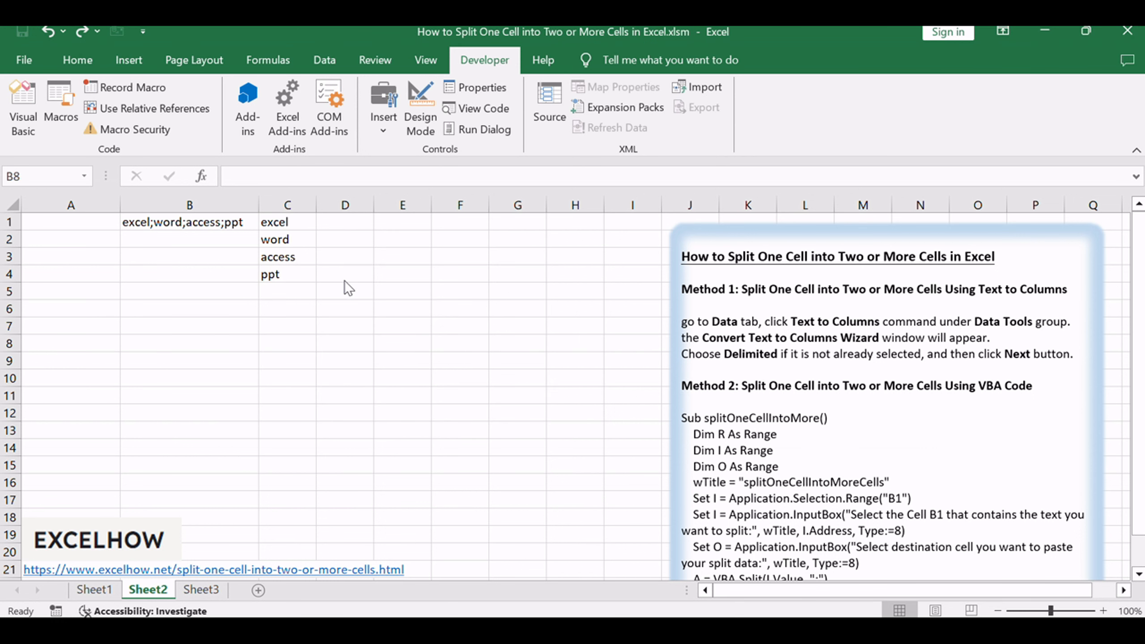
pyautogui.moveTo(295, 222); pyautogui.dragTo(293, 271)
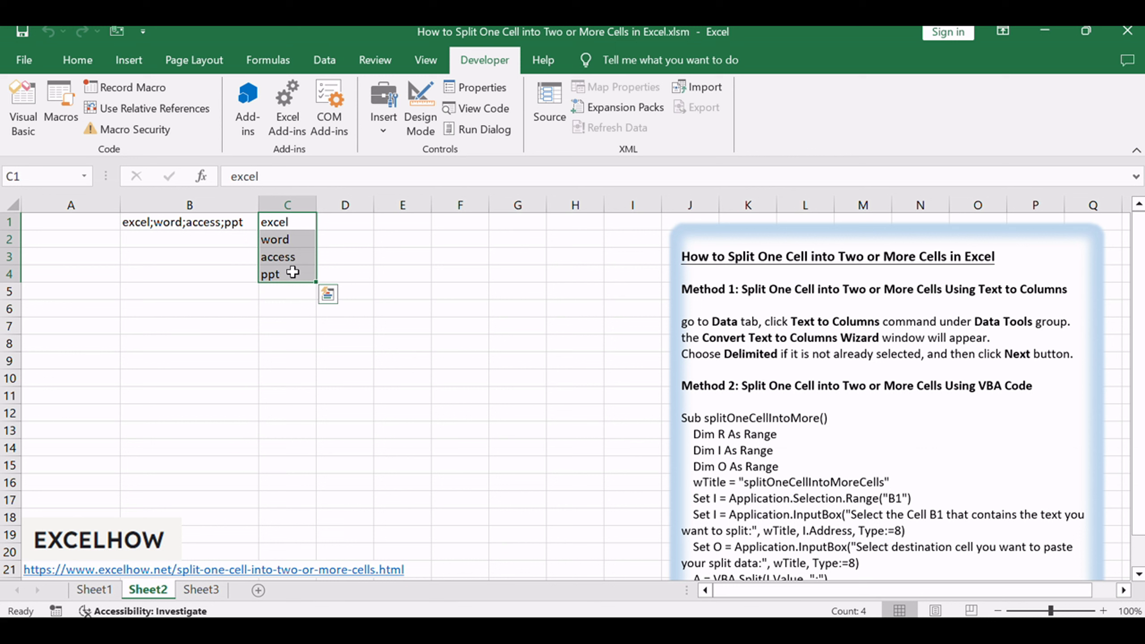
pyautogui.click(368, 272)
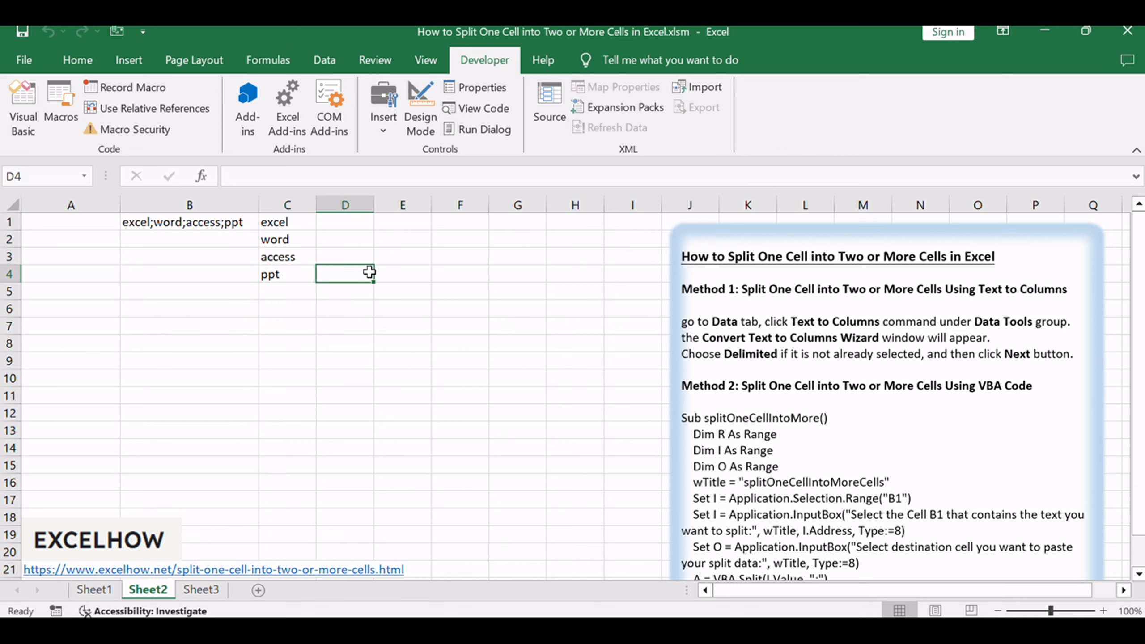